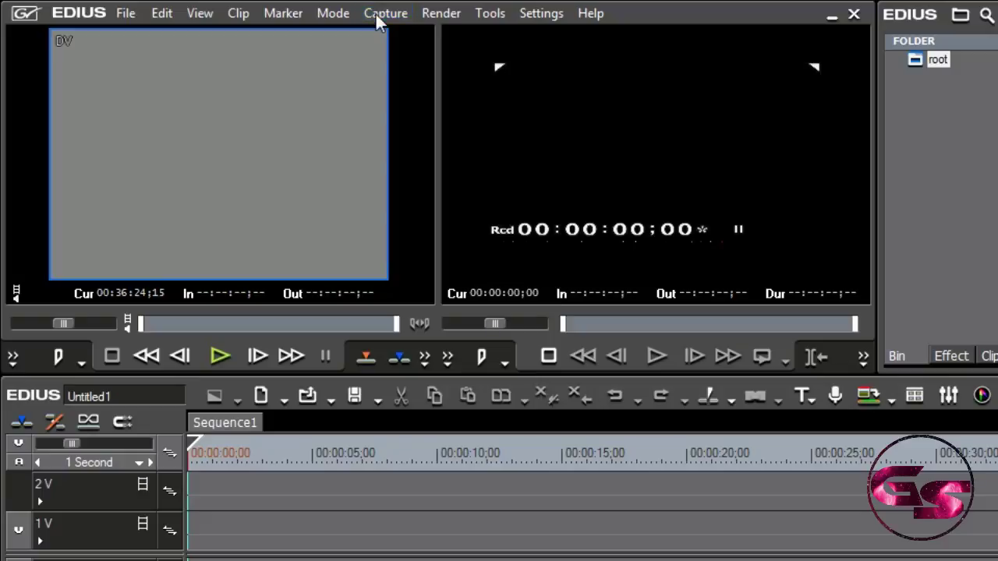
Look over the DV input device preset settings, then close them without saving
left_click(382, 13)
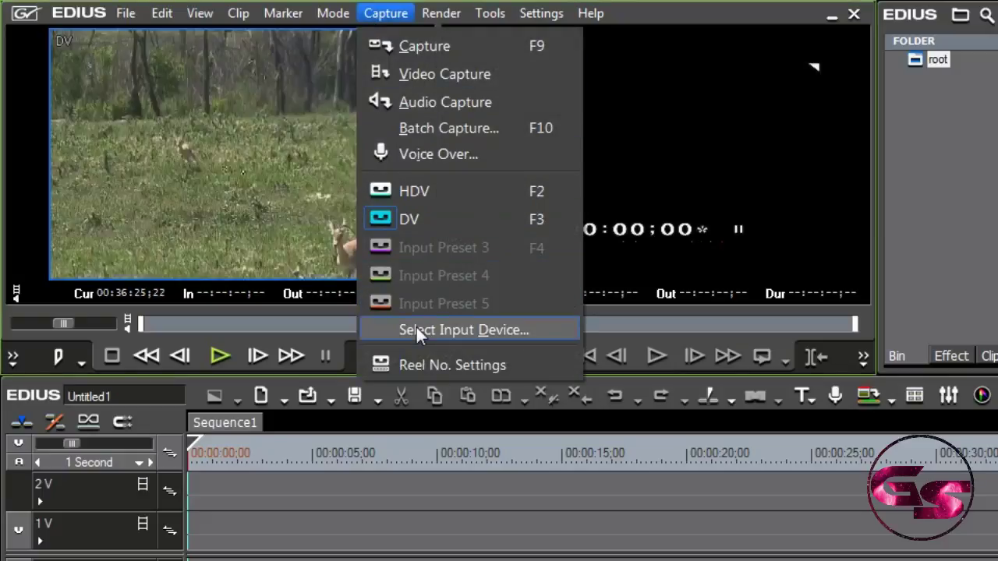
left_click(417, 327)
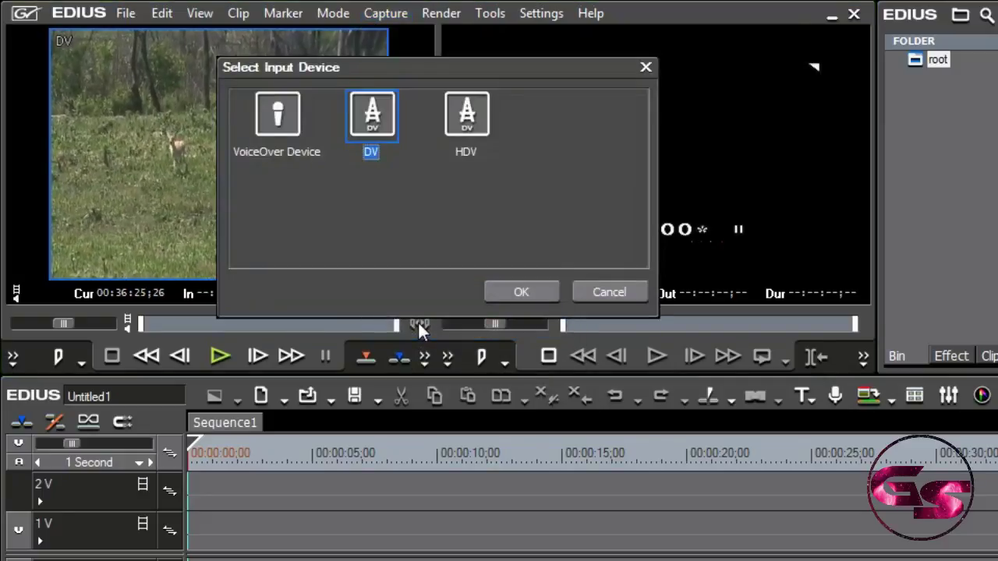
mouse_move(379, 124)
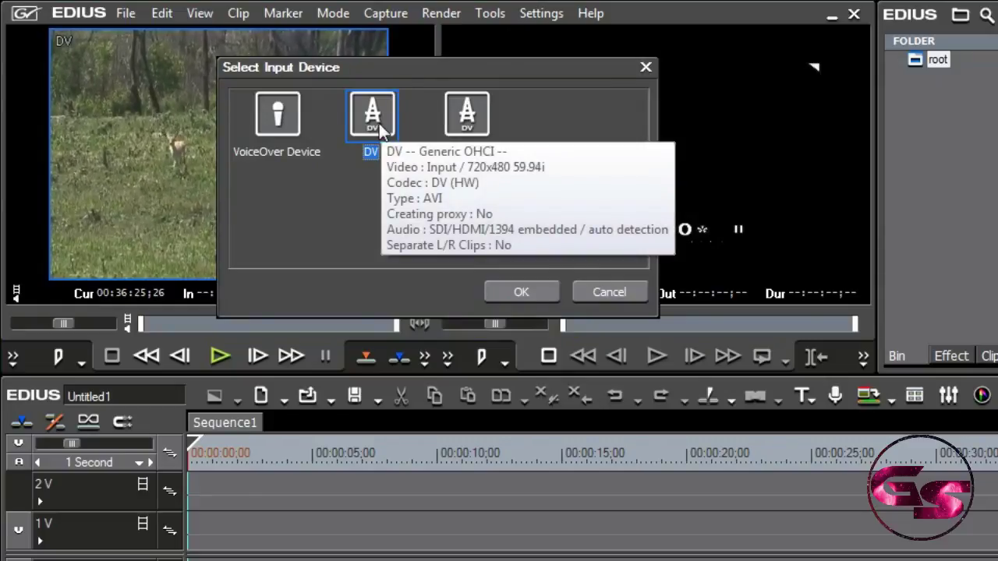
right_click(373, 123)
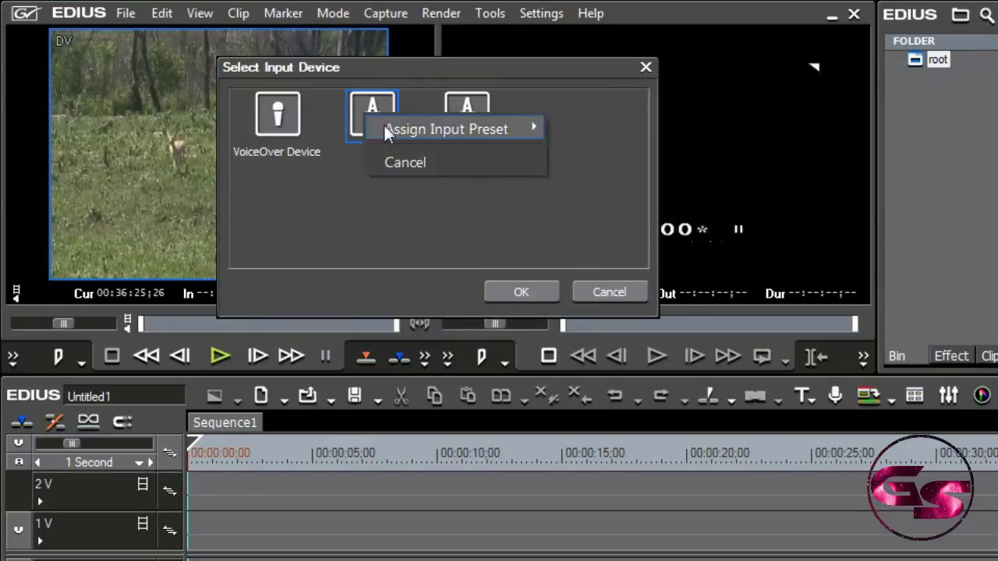
mouse_move(405, 126)
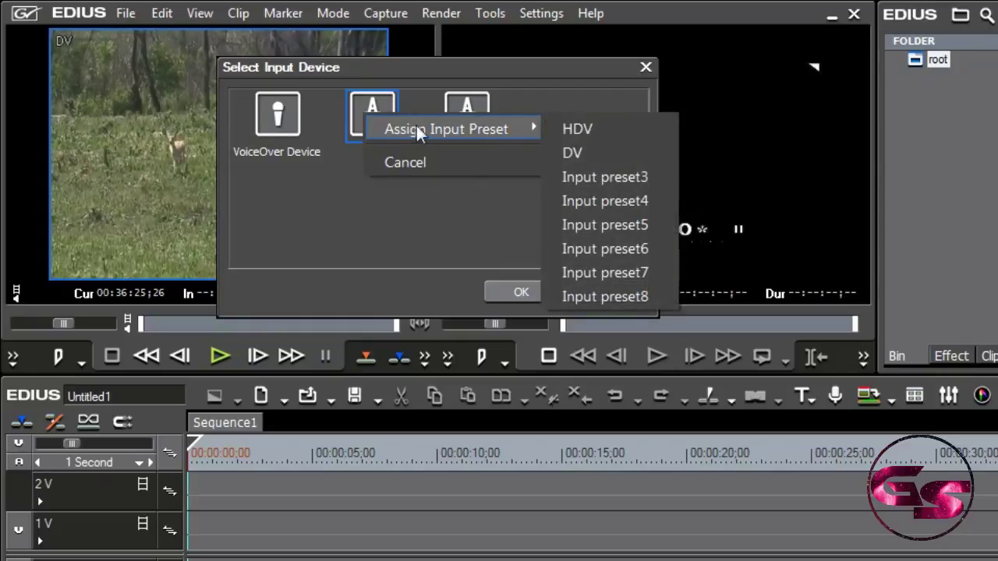
left_click(583, 152)
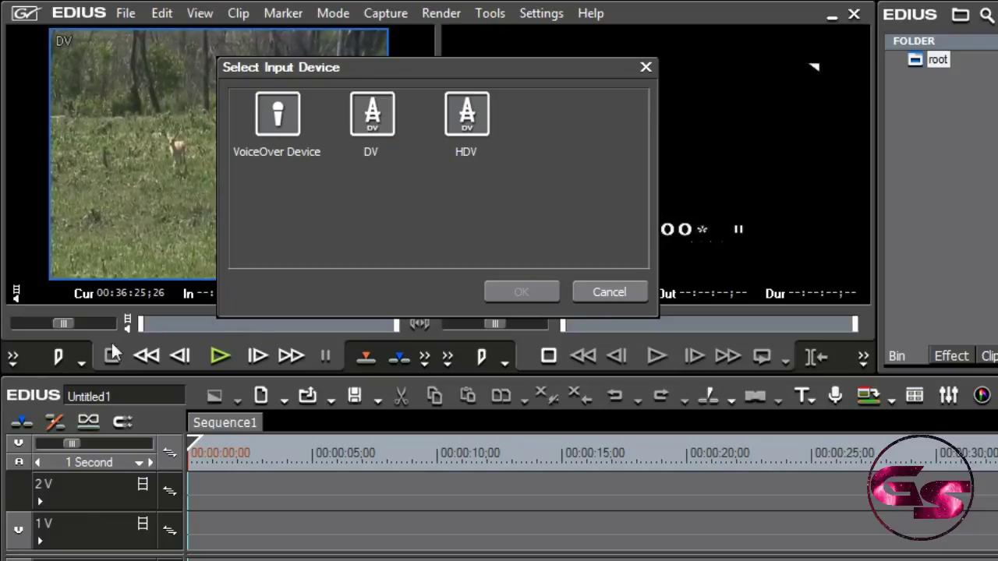
left_click(611, 290)
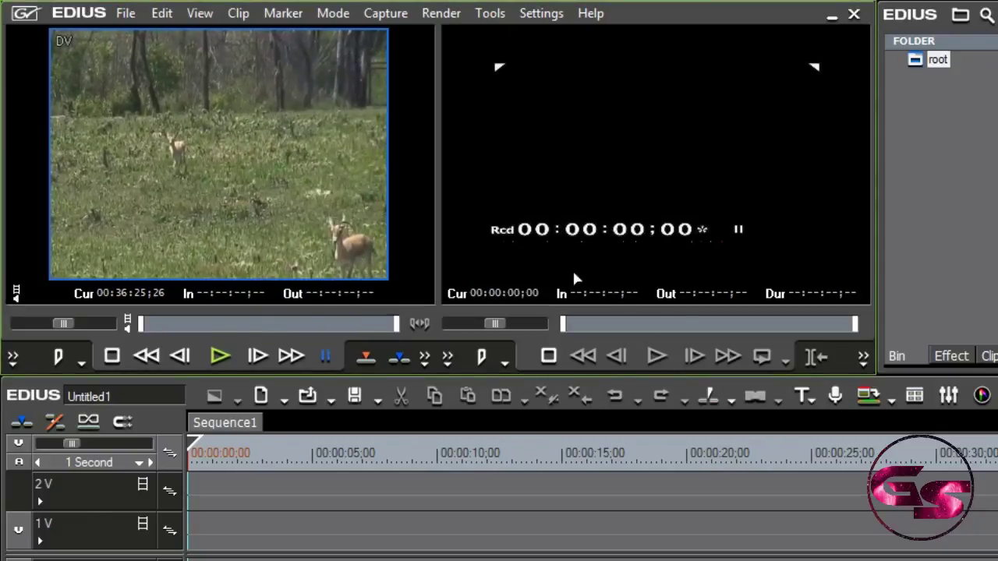
Play the tape, marking In at 00:36:31;07 and Out at 00:36:39;26, then stop
left_click(219, 354)
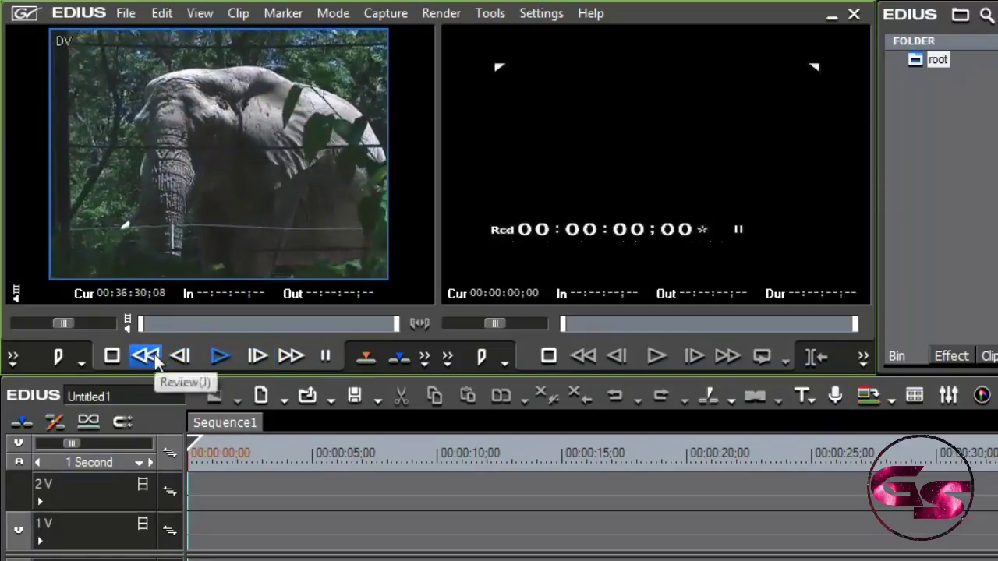
key("i")
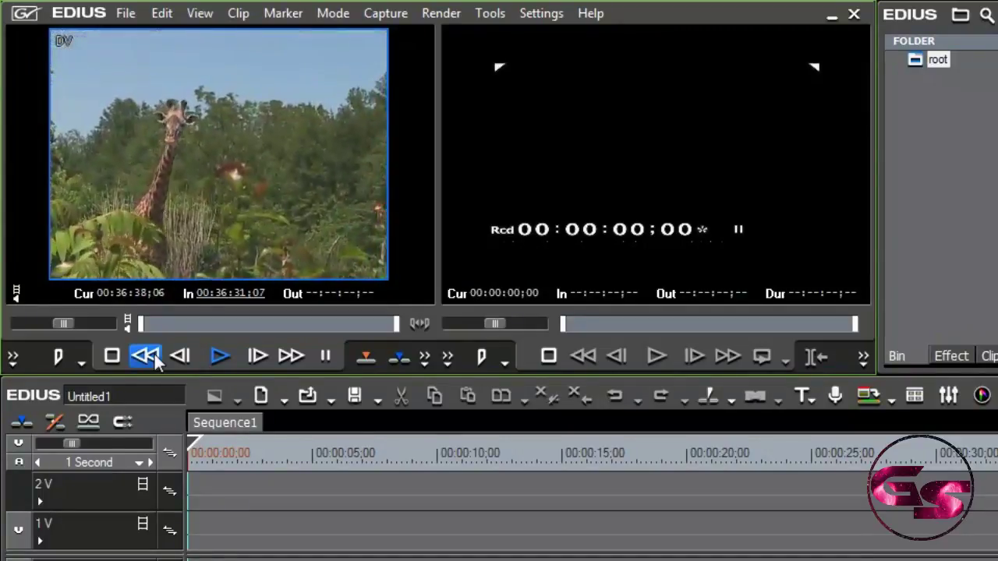
key("o")
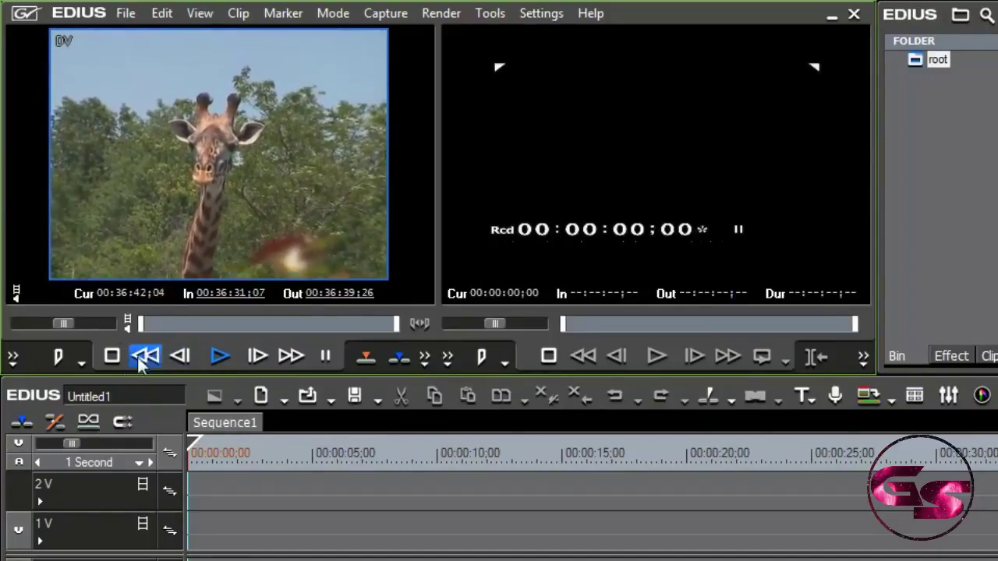
left_click(112, 356)
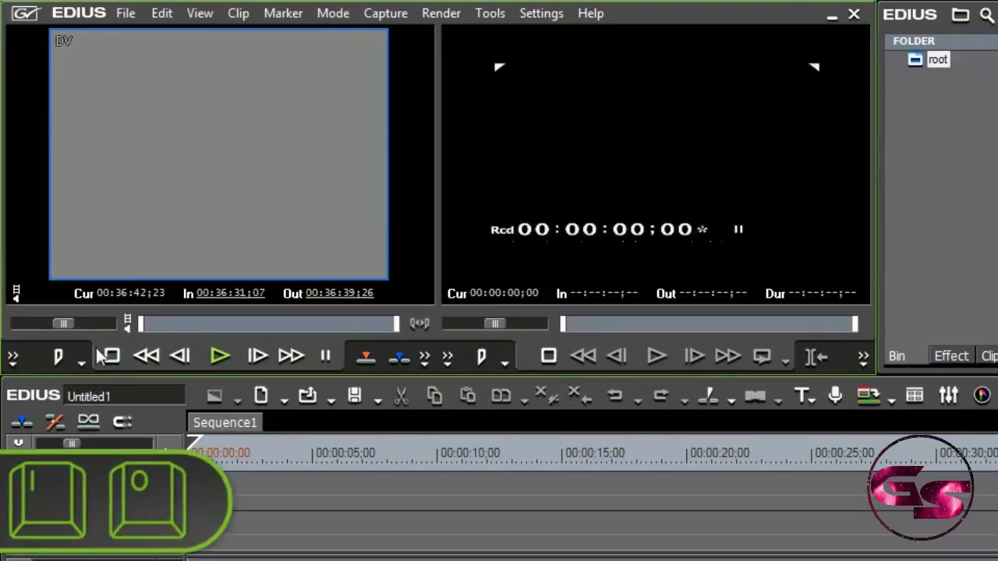
Choose Capture for the marked In–Out range and accept the file name Cap0507
left_click(13, 357)
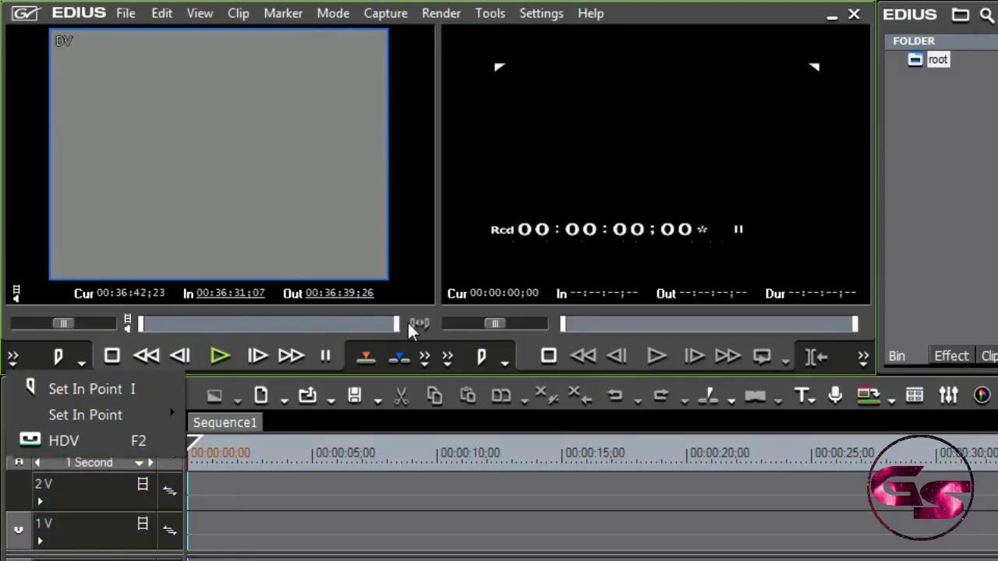
left_click(424, 356)
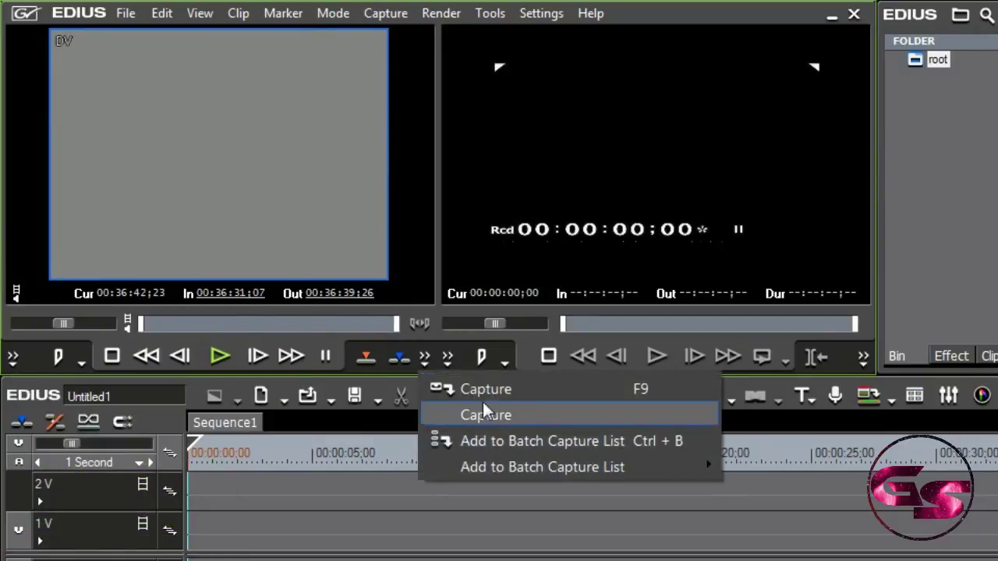
left_click(491, 392)
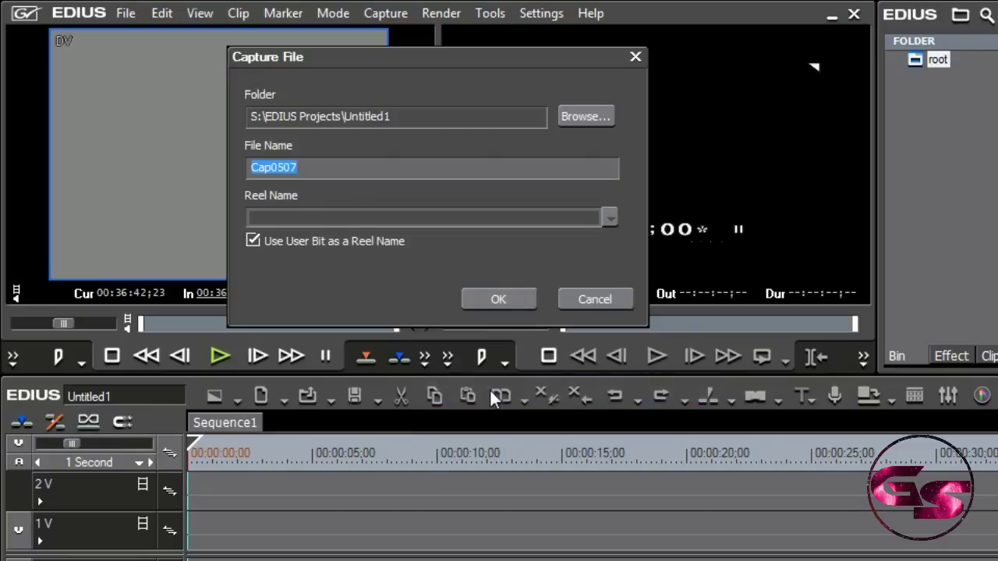
left_click_drag(367, 64, 782, 69)
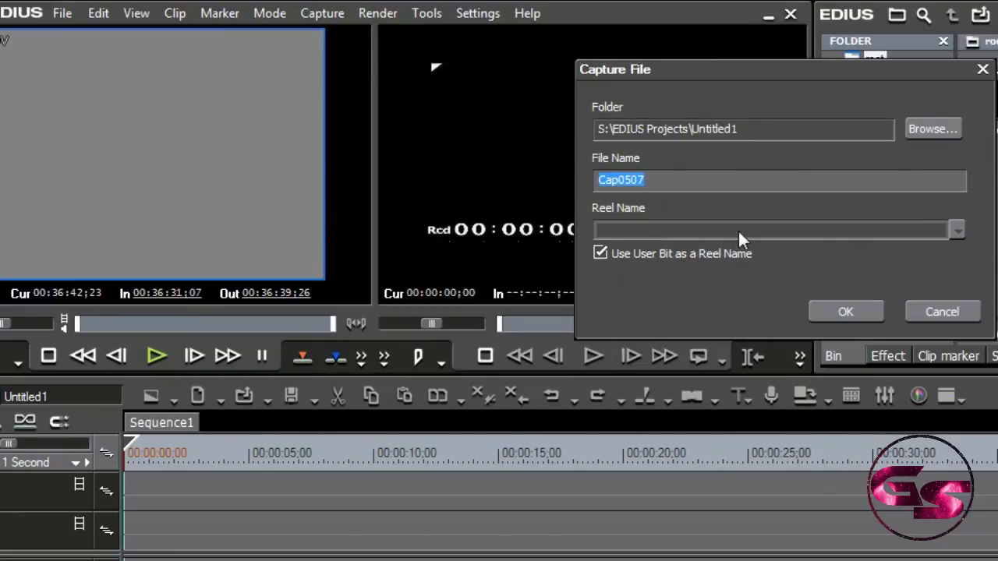
left_click(846, 312)
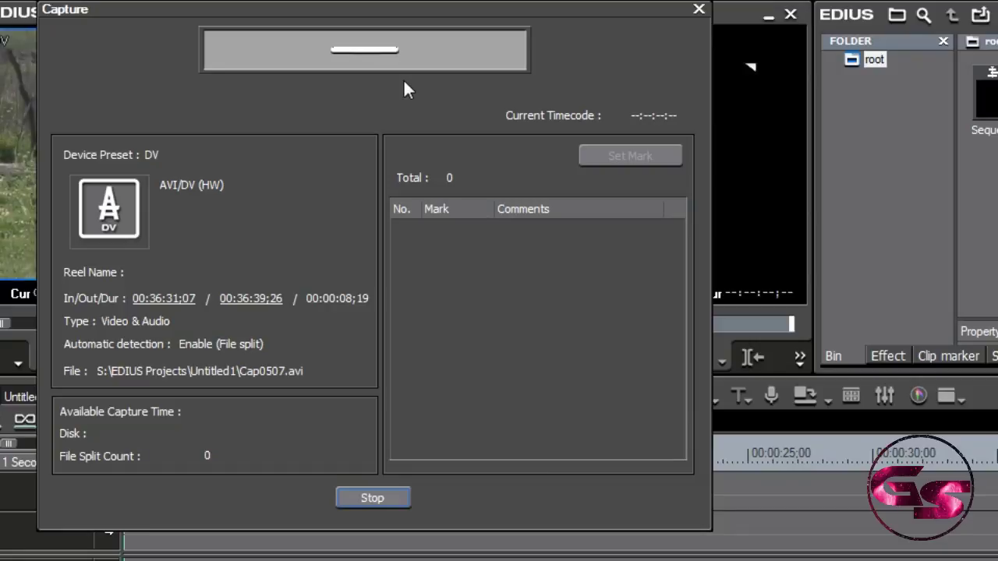
Let the 00:00:08;19 capture finish so Cap0507 and two Cap0507(00…) clips land in the bin
left_click_drag(343, 8, 691, 70)
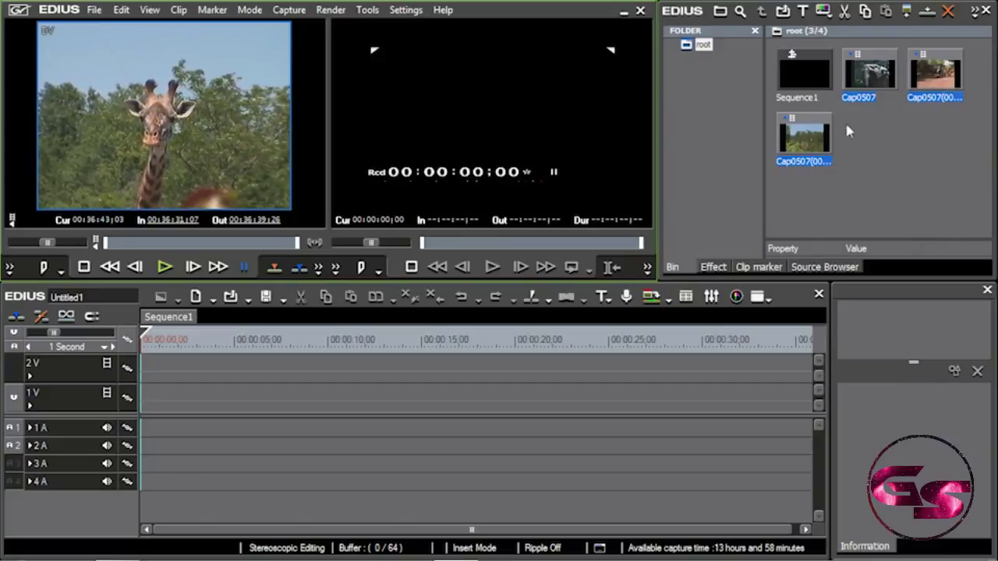
left_click(870, 122)
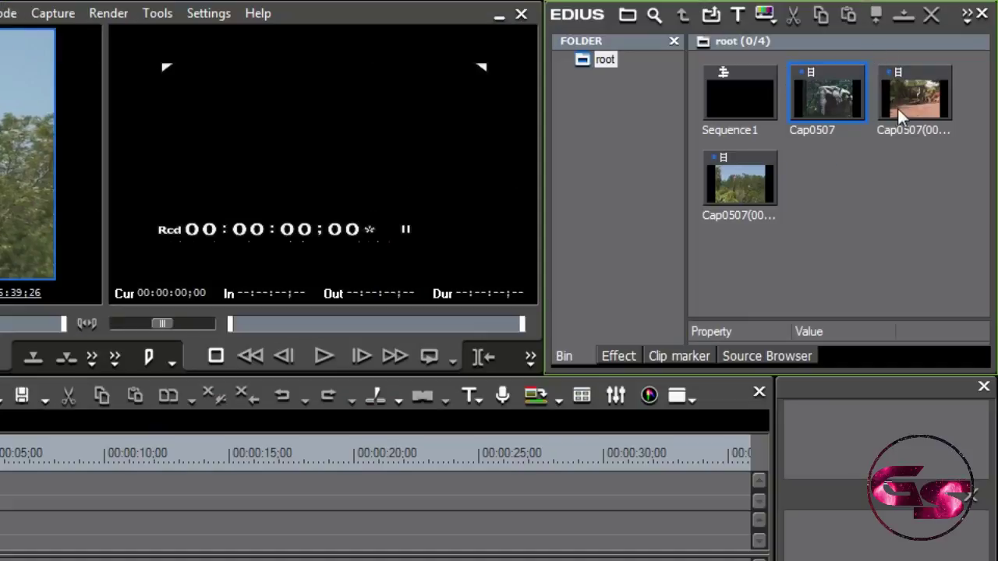
Select the three captured Cap0507 clips together and delete them from the bin
left_click(897, 108)
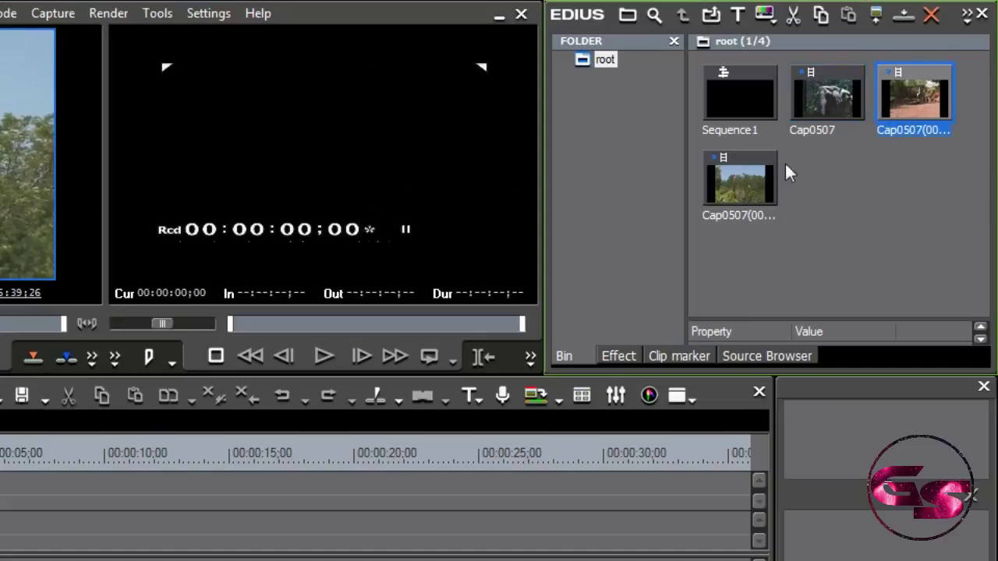
left_click(767, 173)
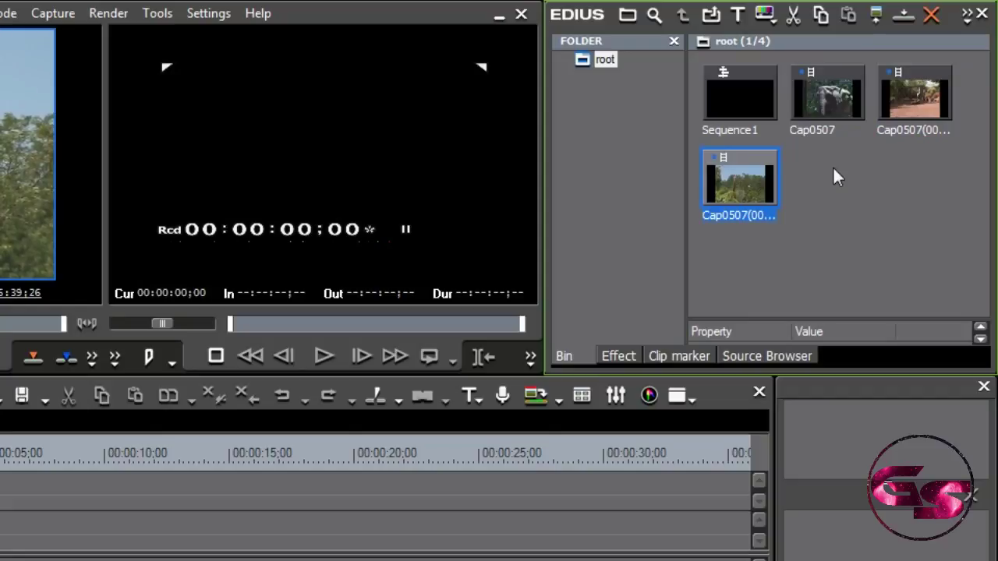
left_click(849, 99)
left_click(888, 96)
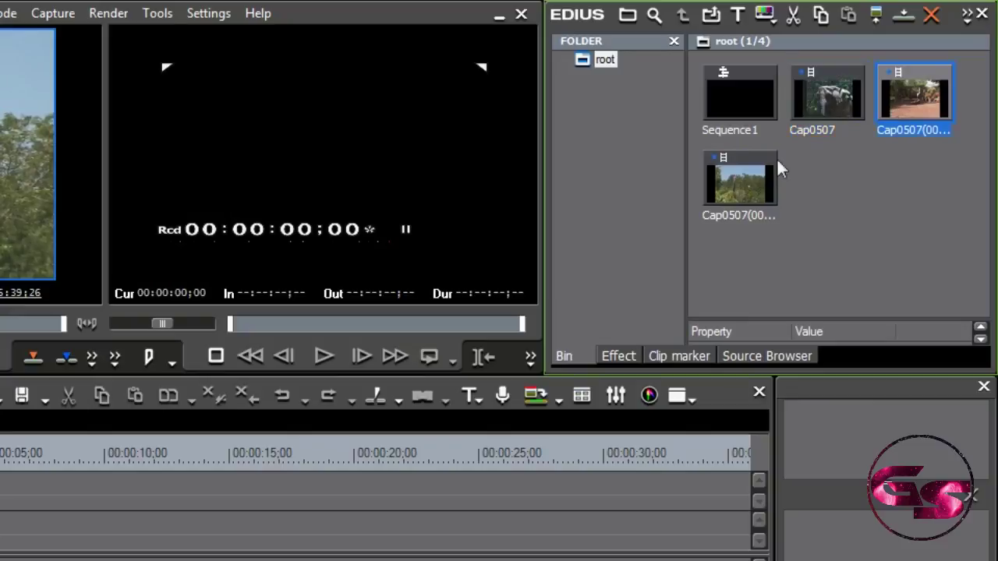
left_click(740, 164)
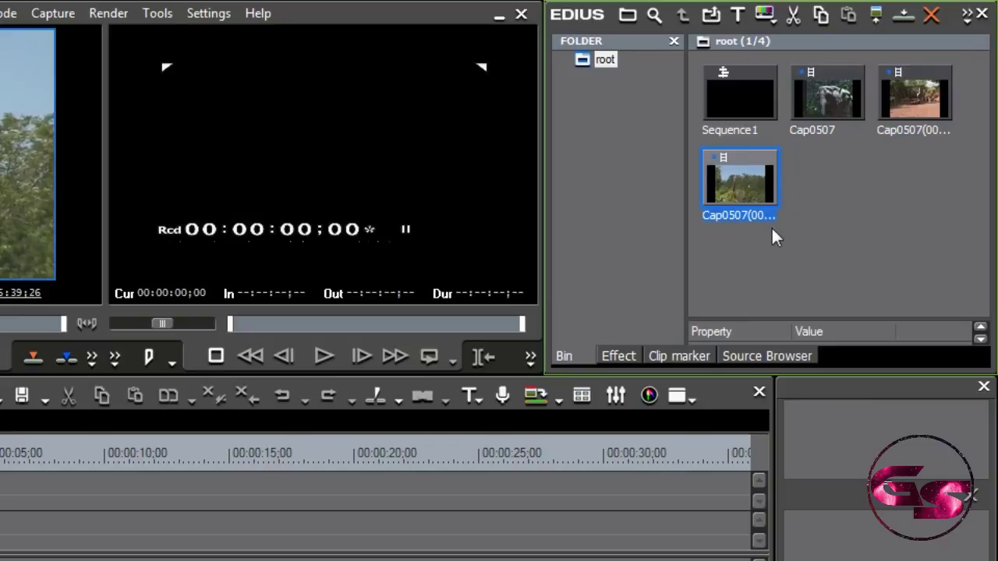
right_click(902, 101)
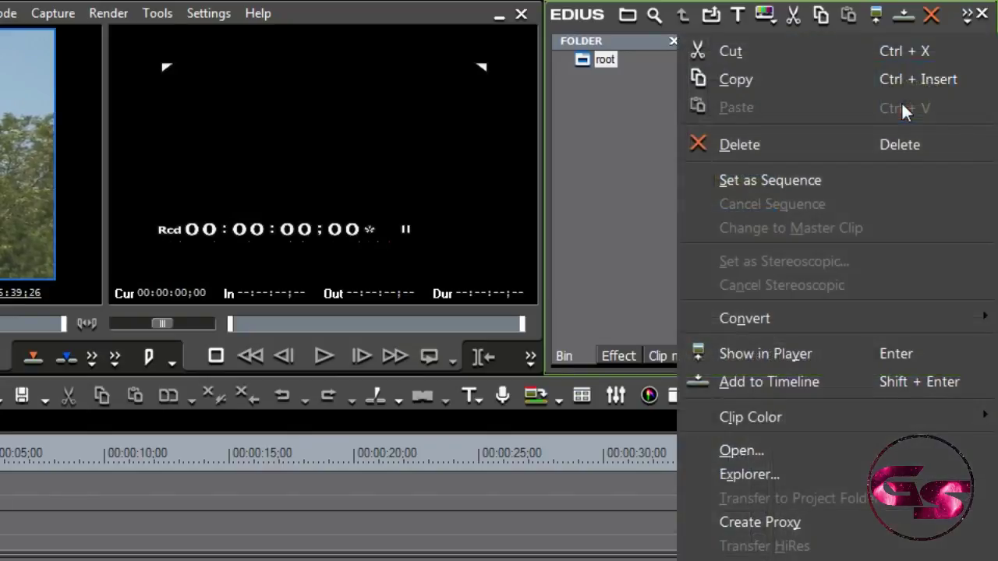
left_click(803, 142)
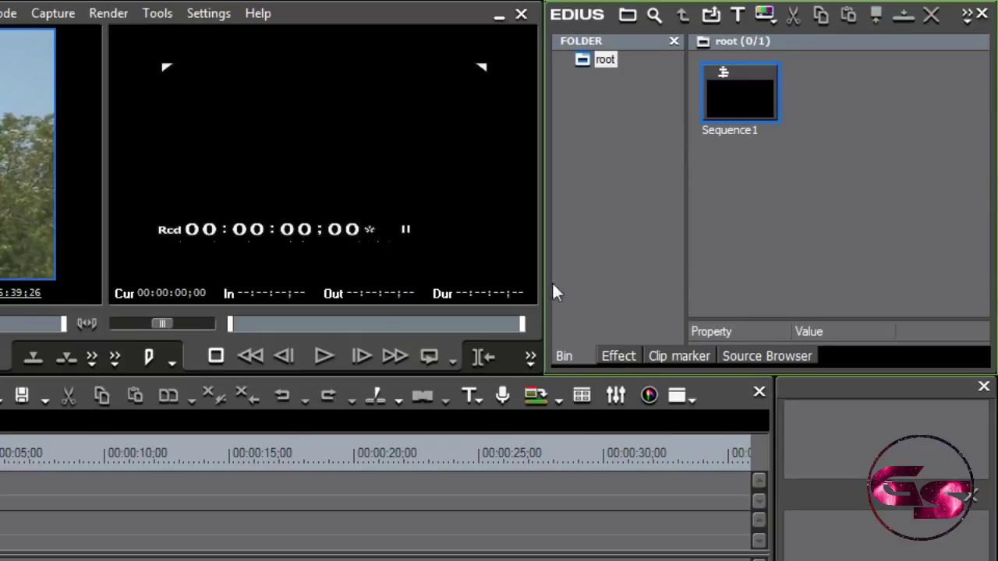
left_click(92, 358)
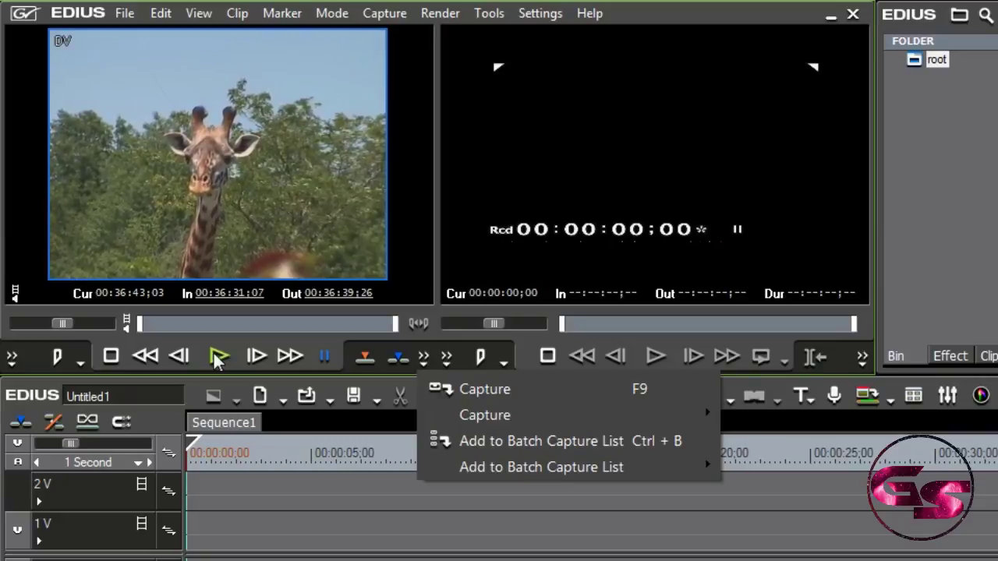
Play the deck, mark In 00:36:44;22 and Out 00:36:50;00, and start the capture
key("F9")
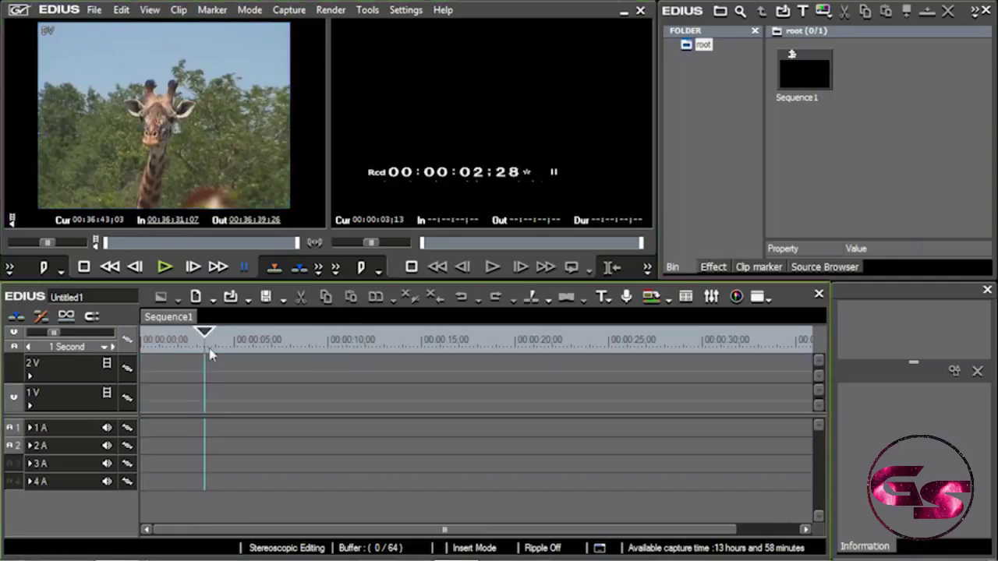
left_click(201, 352)
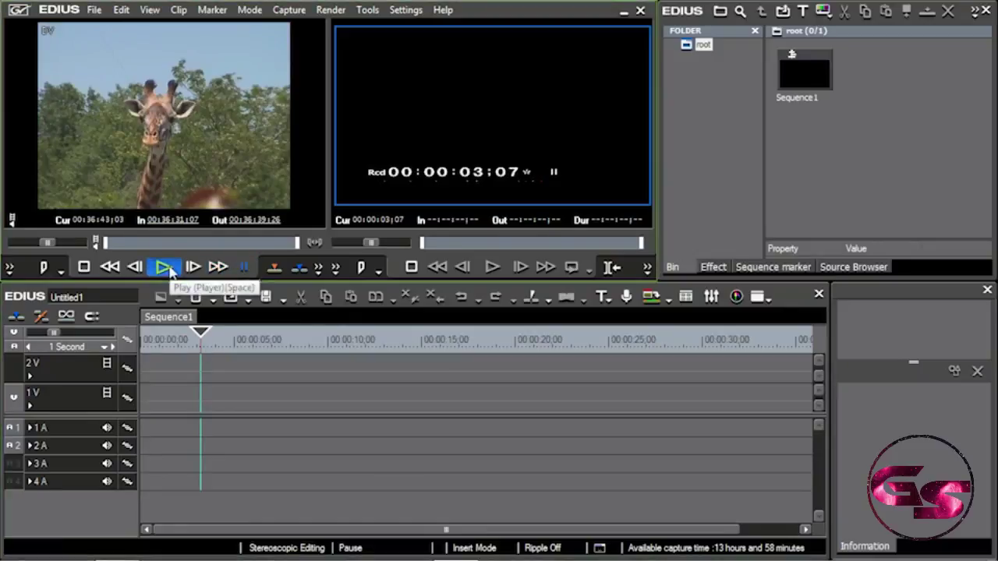
left_click(167, 268)
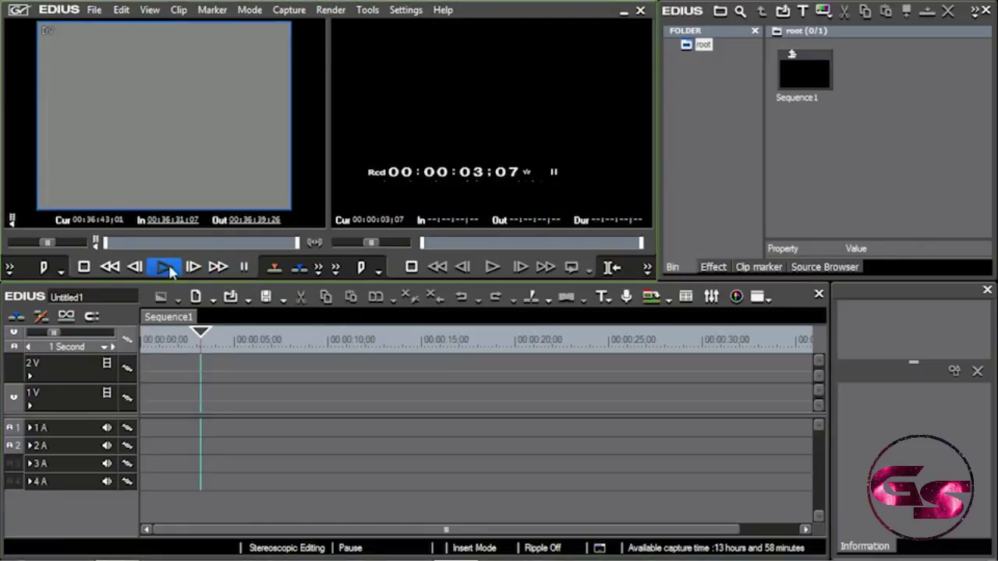
key("i")
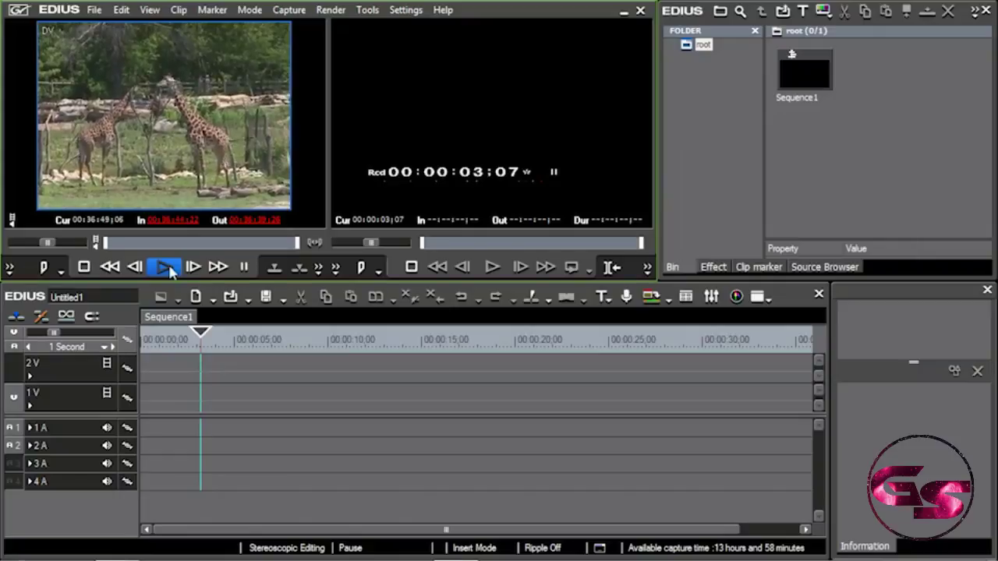
key("o")
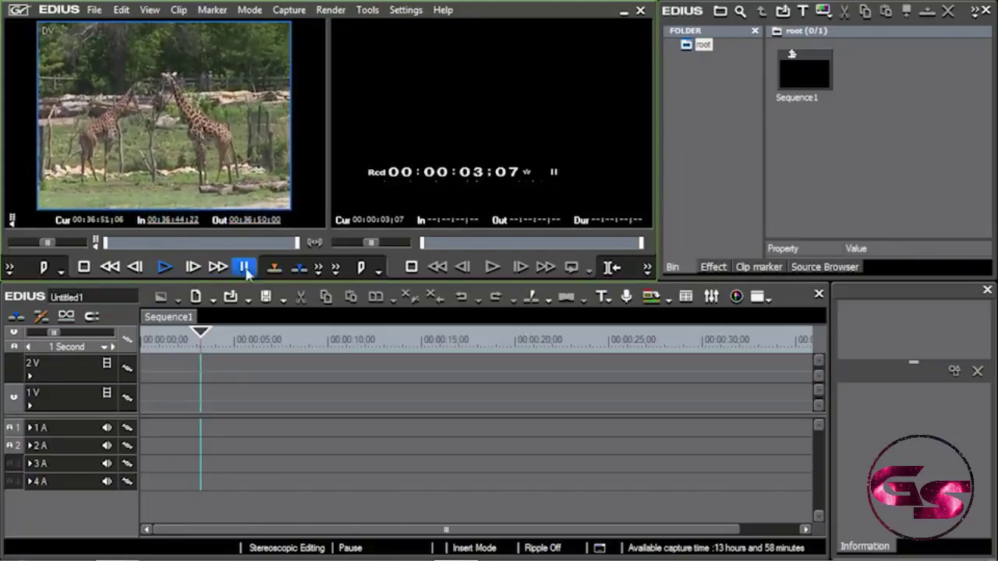
left_click(274, 269)
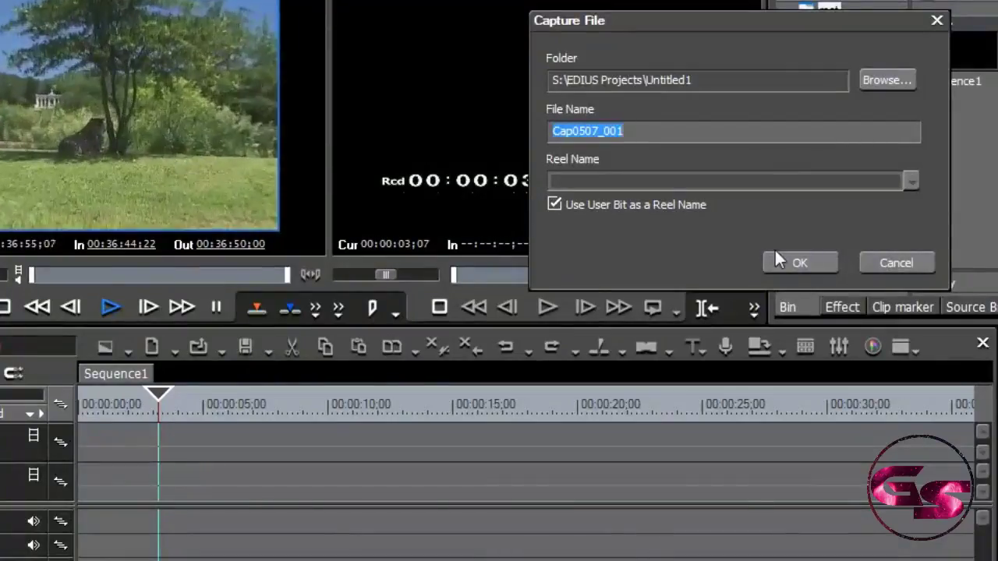
Accept the file name Cap0507_001 so the clip captures onto tracks 1V, 1A and 2A
left_click(791, 261)
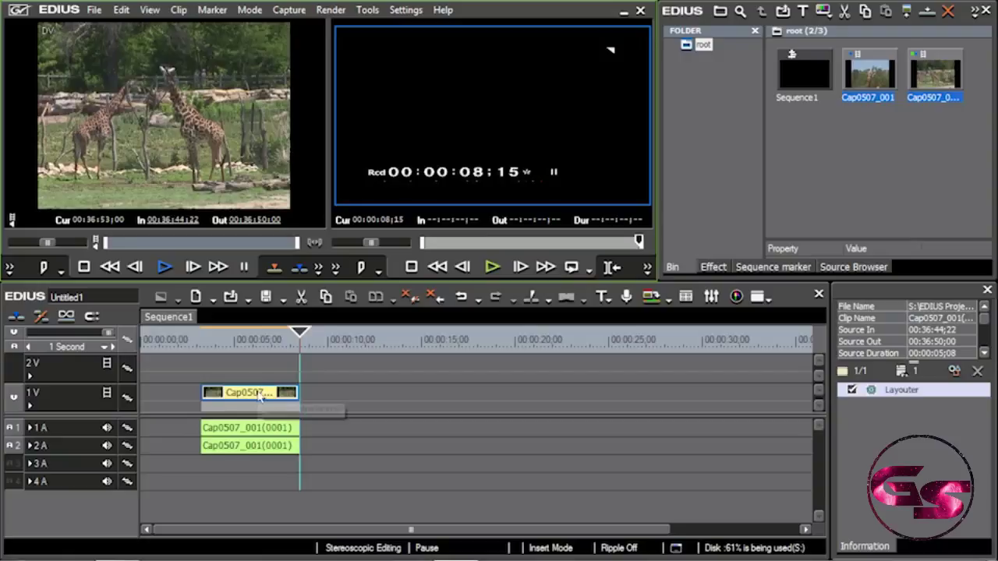
Undo the timeline placement and delete both Cap0507_001 clips from the bin
key("ctrl+z")
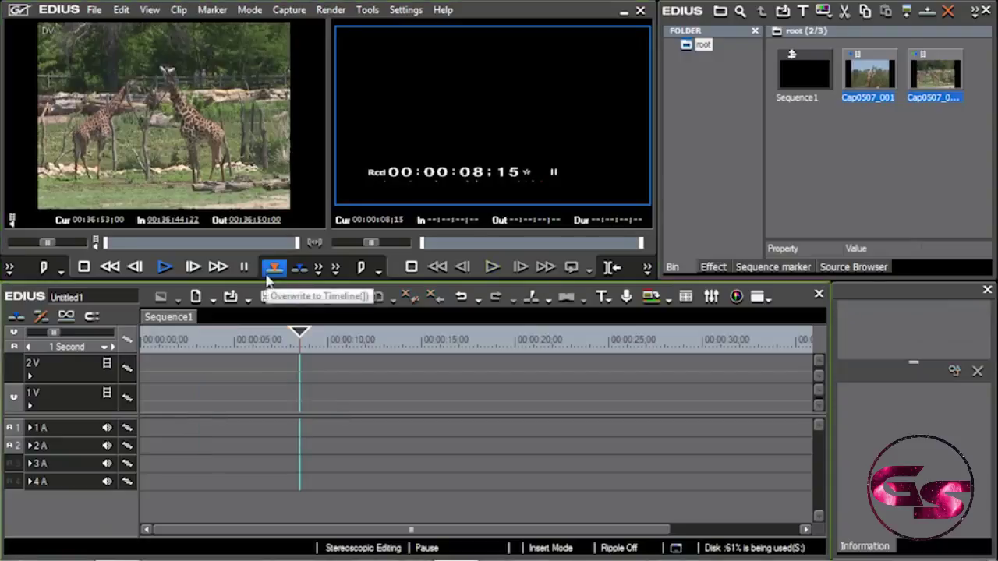
left_click(893, 92)
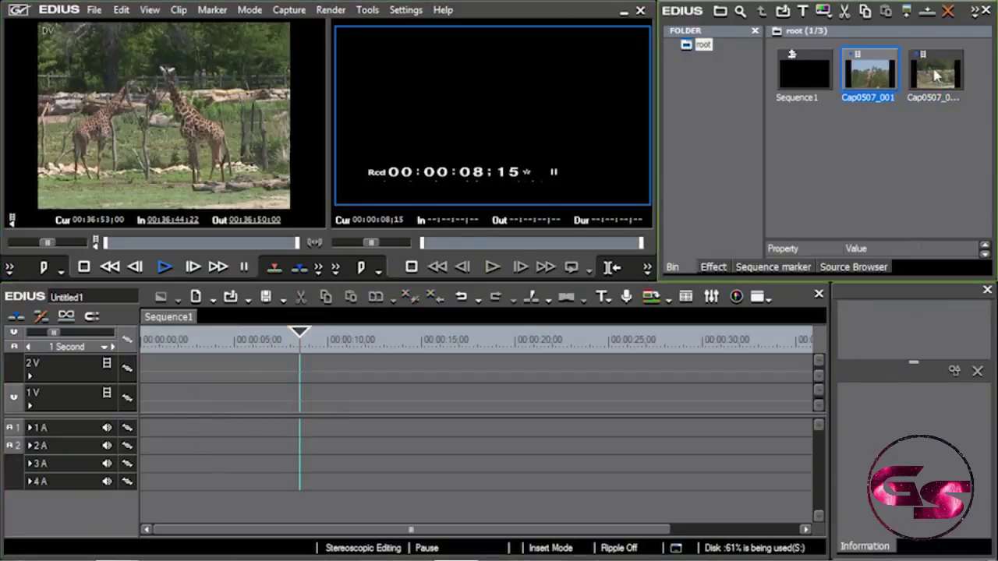
left_click(937, 76, "ctrl")
key("Delete")
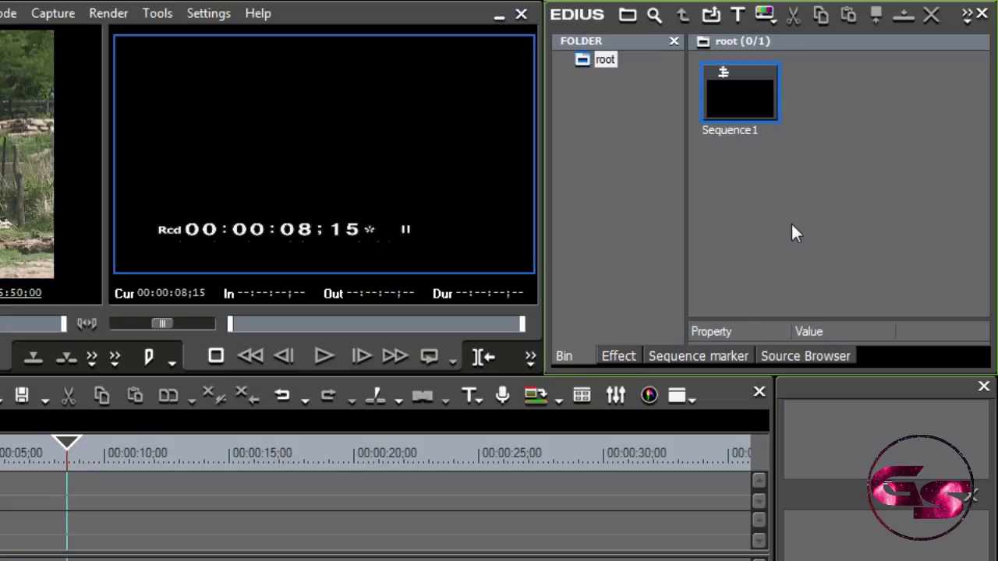
Import Pump House Story AVCHD Training.m2ts from Desktop > Edius Project Media > News Footage
right_click(842, 170)
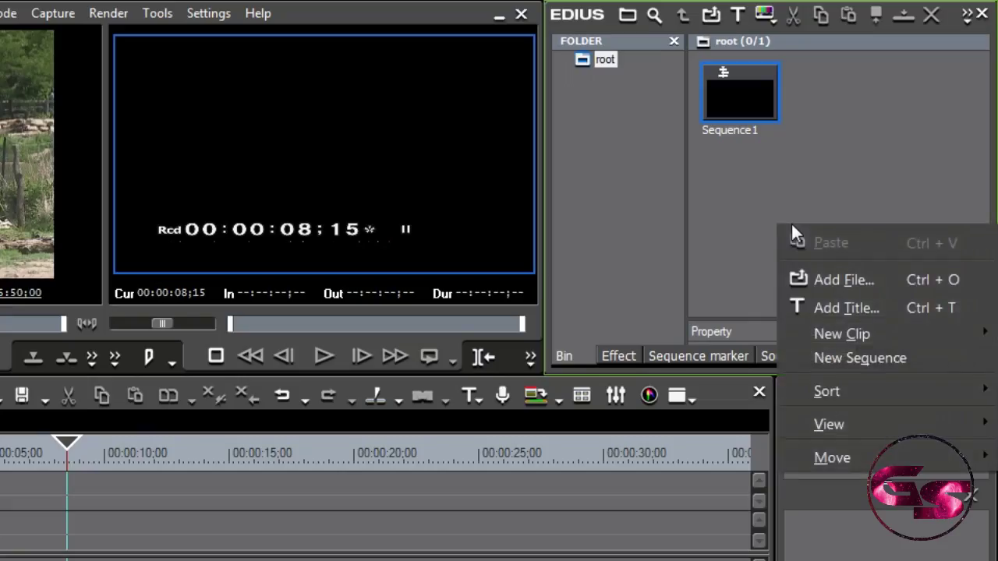
left_click(768, 215)
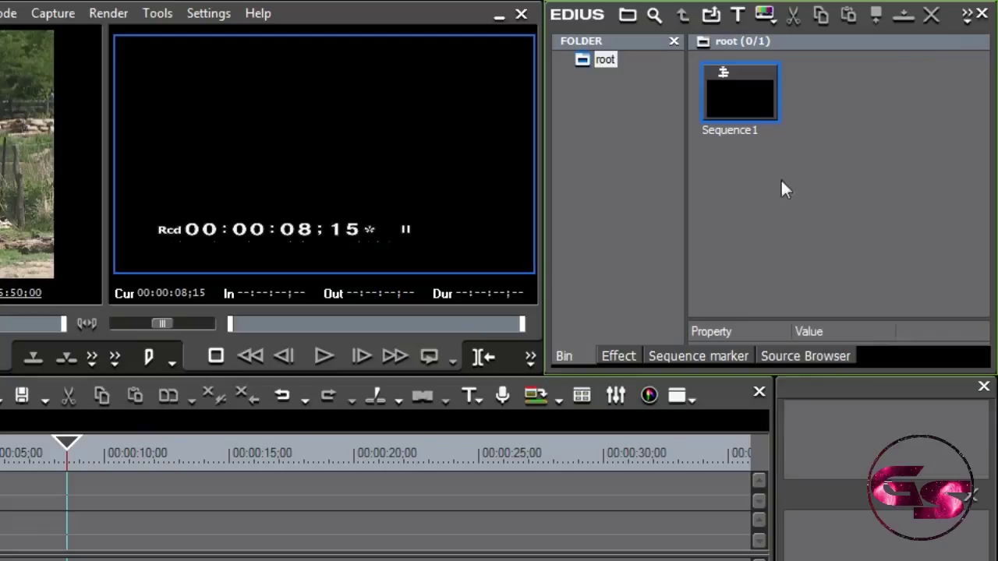
double_click(765, 181)
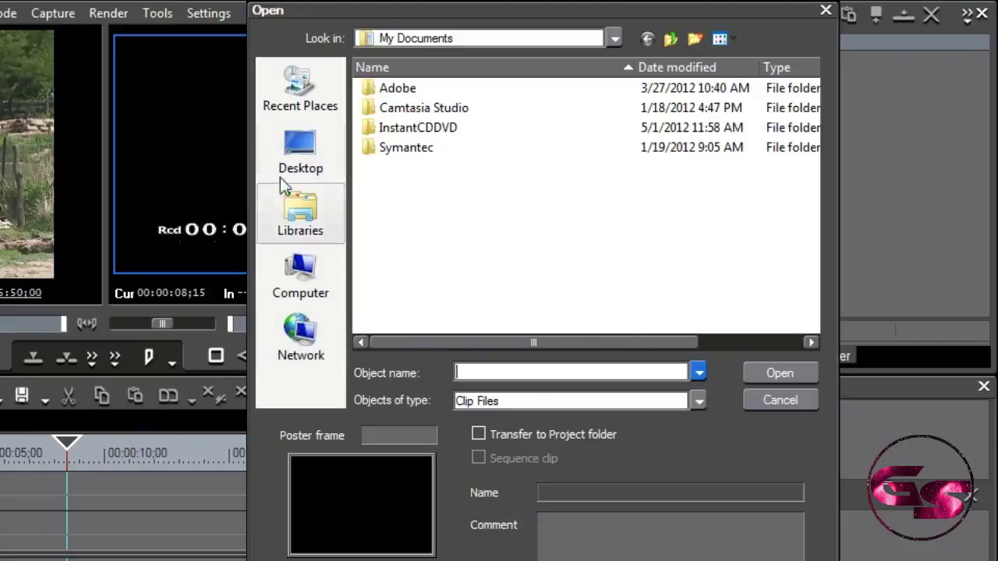
left_click(300, 156)
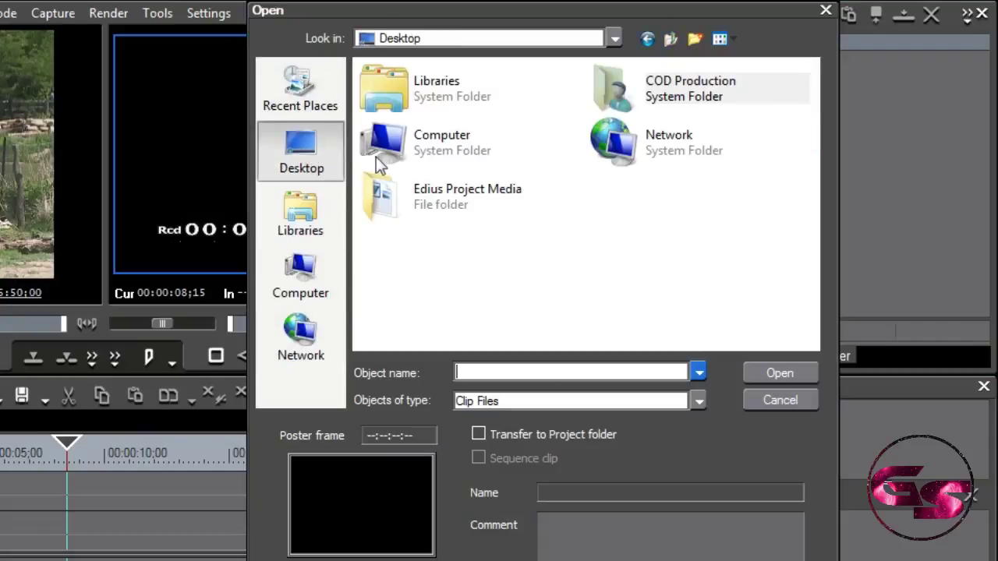
double_click(422, 198)
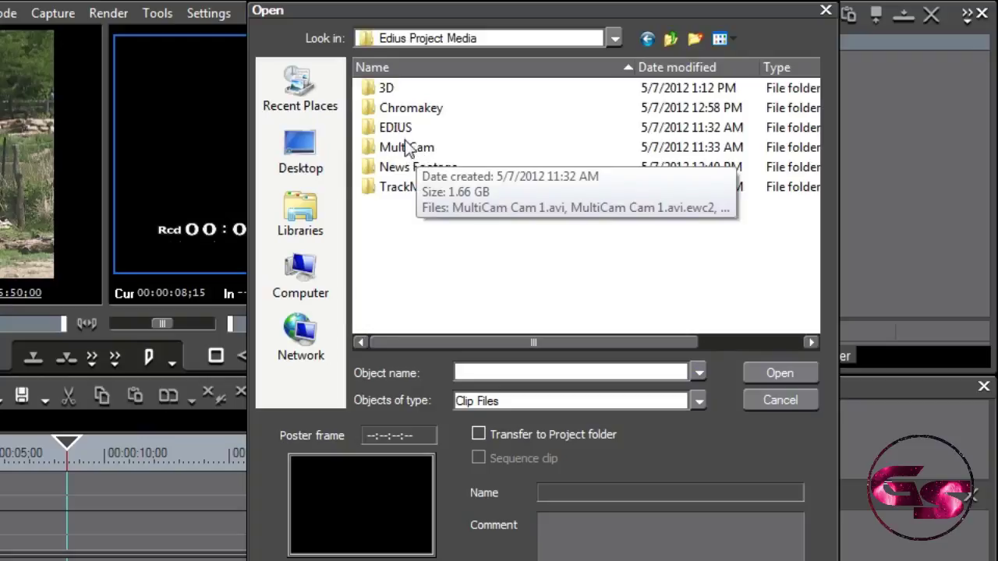
double_click(398, 167)
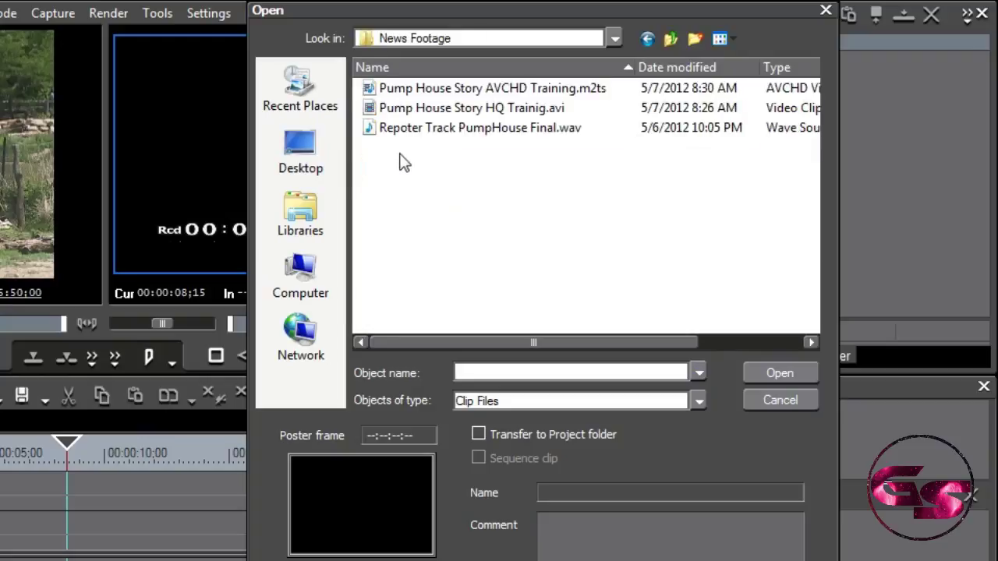
mouse_move(586, 92)
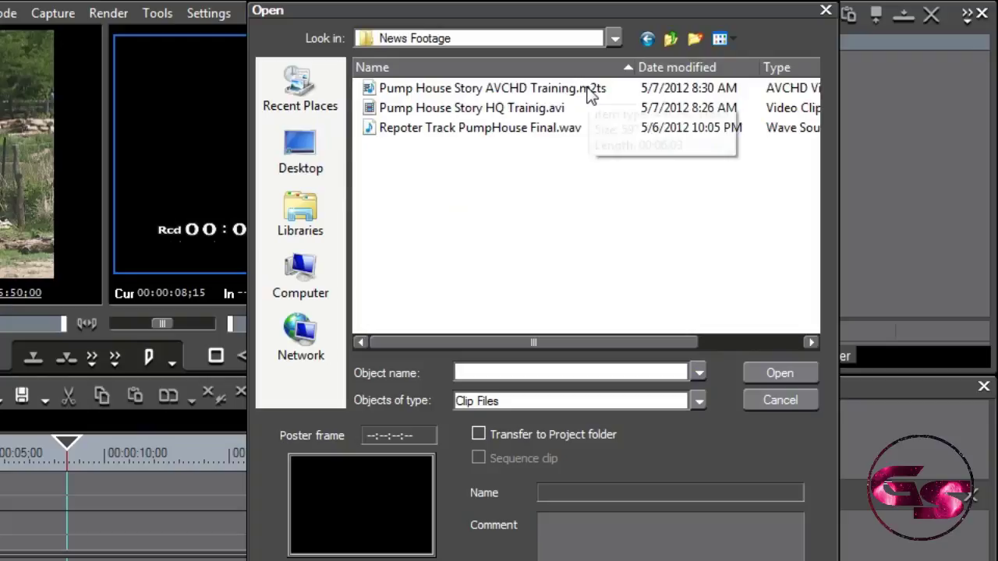
double_click(535, 88)
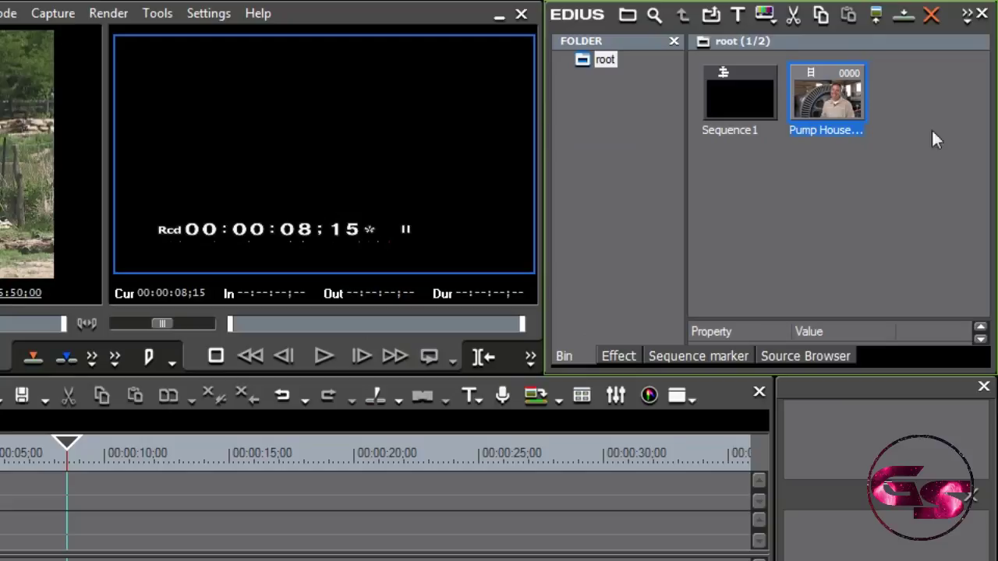
Switch the bin area to the Source Browser showing the XDCAM EX E: drive
left_click(778, 359)
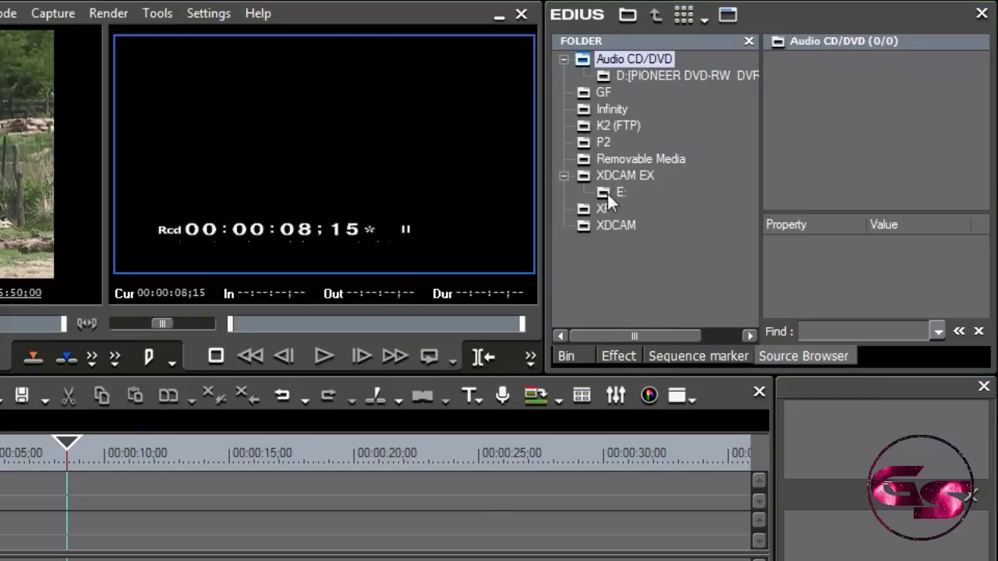
Dismiss AutoPlay and open the XDCAM EX card on E: to view its Pump House clip
left_click(472, 114)
left_click(603, 191)
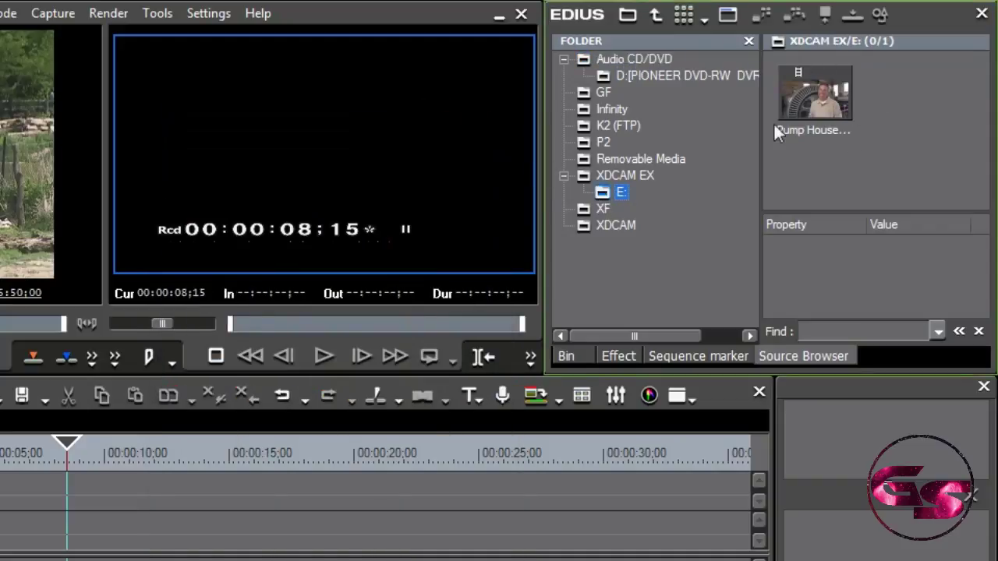
mouse_move(794, 115)
right_click(819, 112)
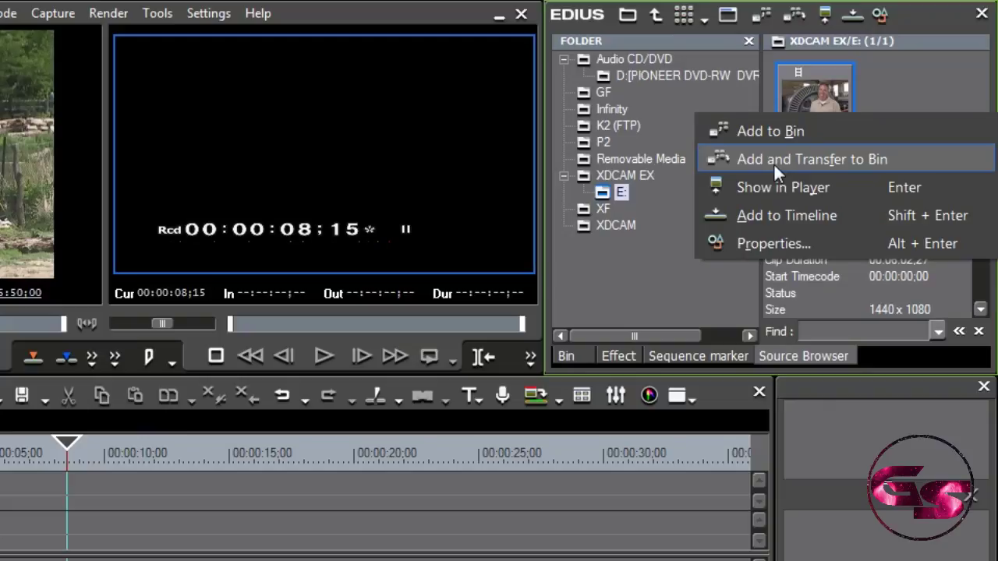
left_click(910, 72)
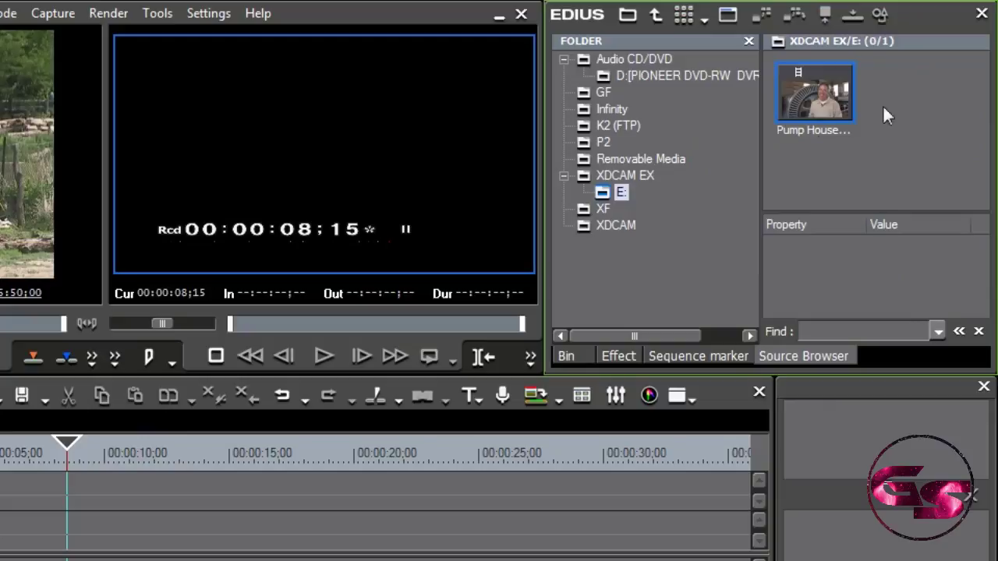
Mark In 00:00:52;19 and Out 00:01:21;09 on the Pump House clip and insert that 28;18 section into Sequence1
double_click(840, 112)
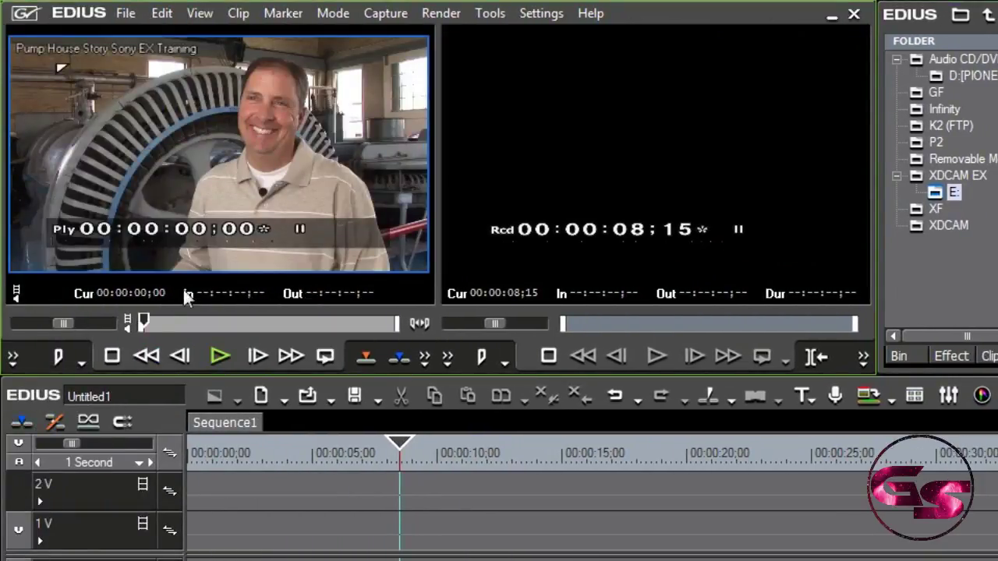
left_click_drag(149, 318, 200, 320)
key("i")
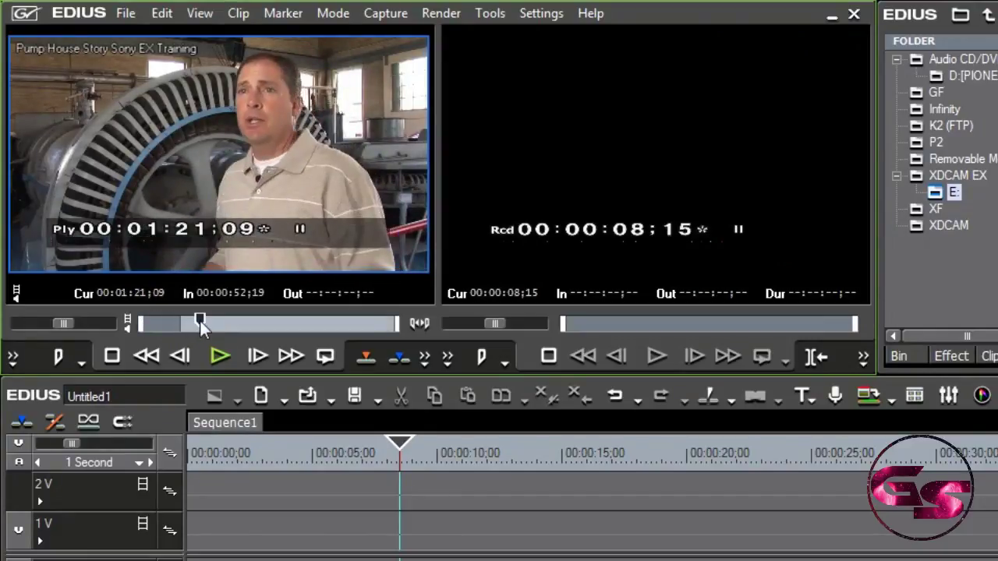
key("o")
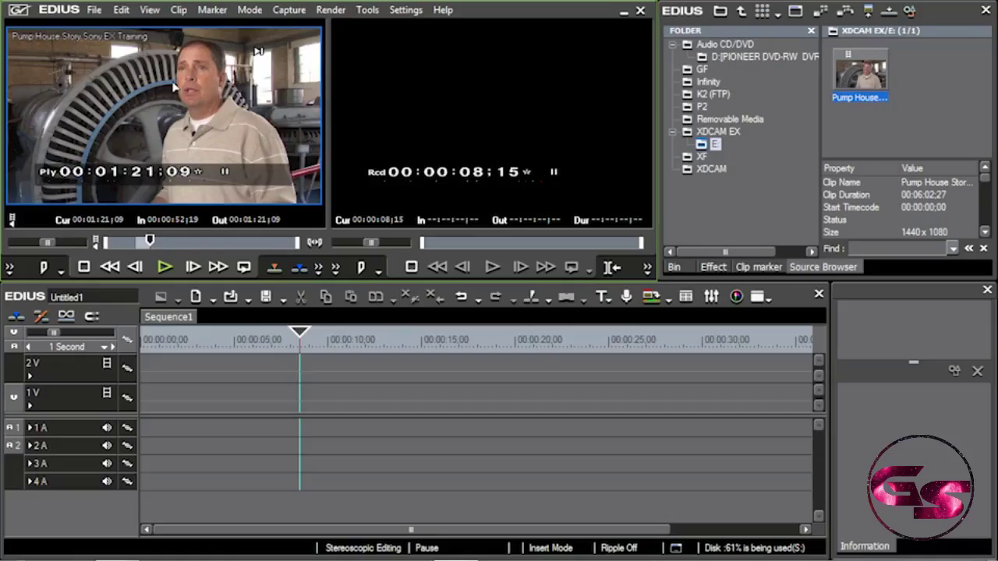
key("[")
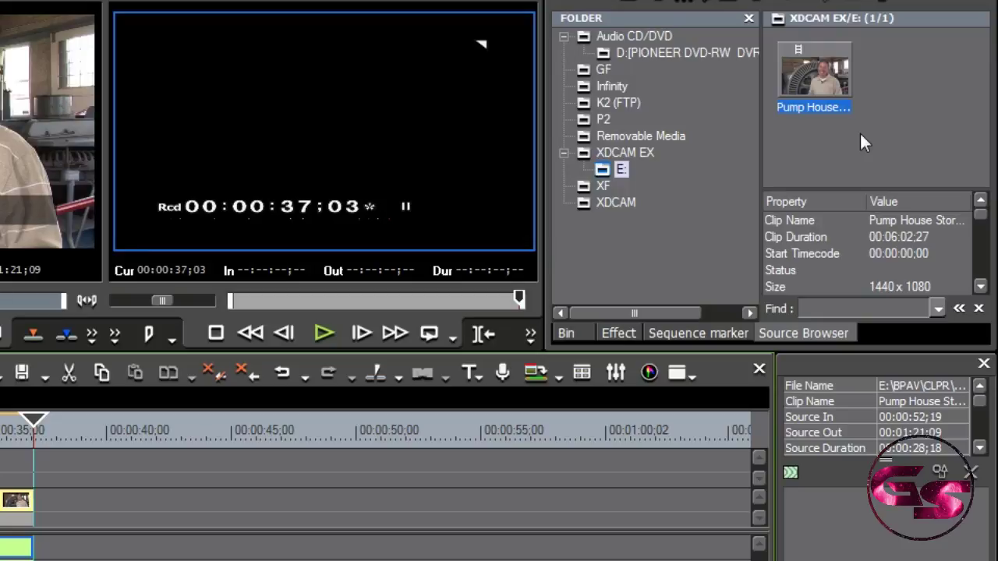
left_click(570, 327)
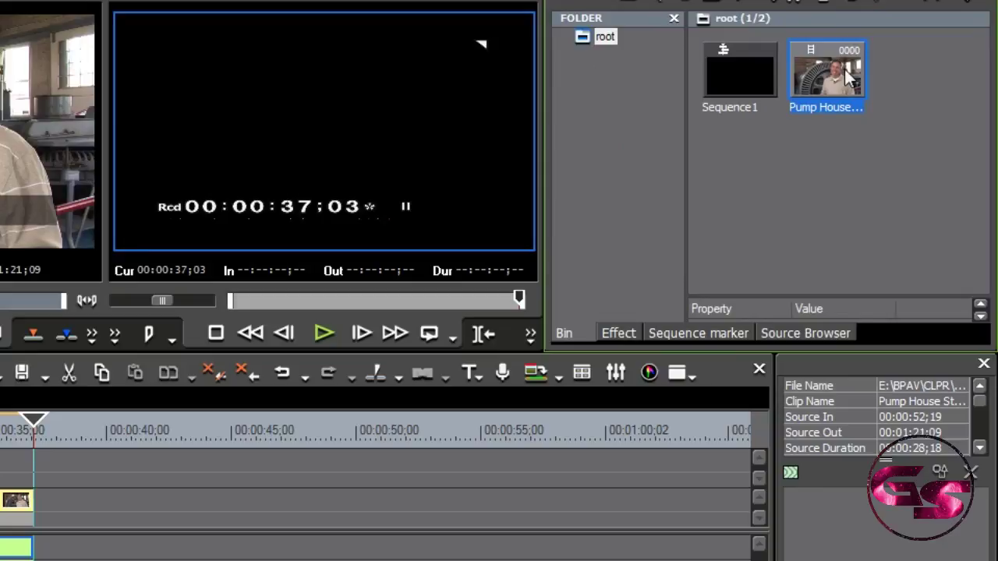
left_click(797, 329)
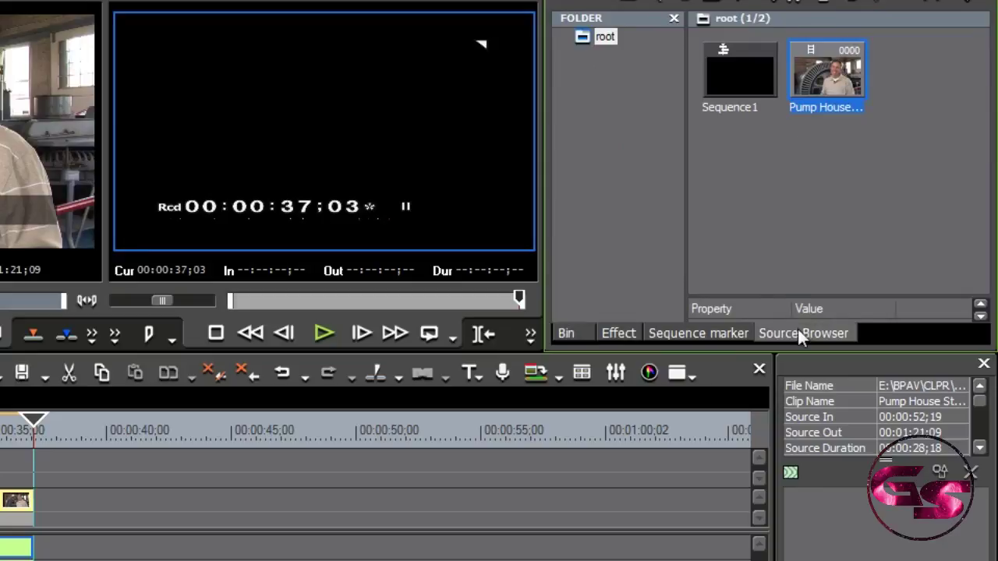